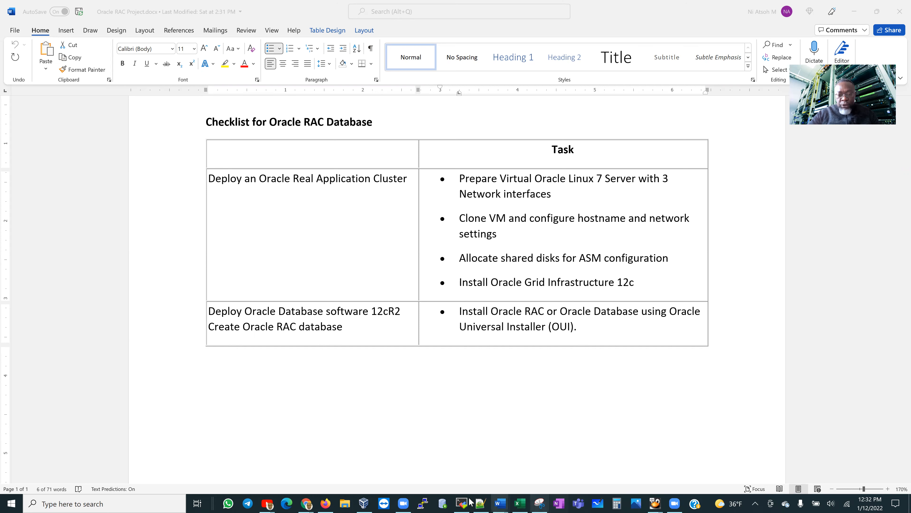
Bring up MobaXterm with the ASM disk notes beside it, and shut down racnode1 with init 0
left_click(462, 502)
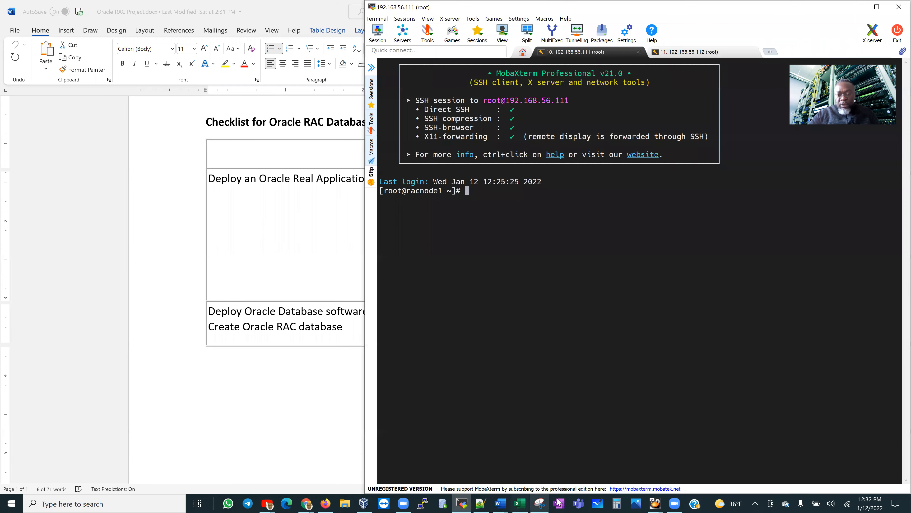
left_click(480, 503)
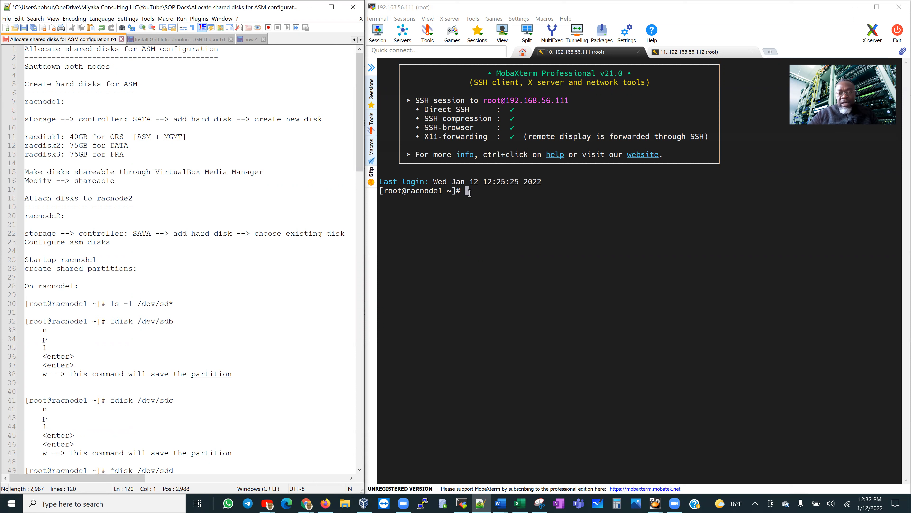
left_click(518, 192)
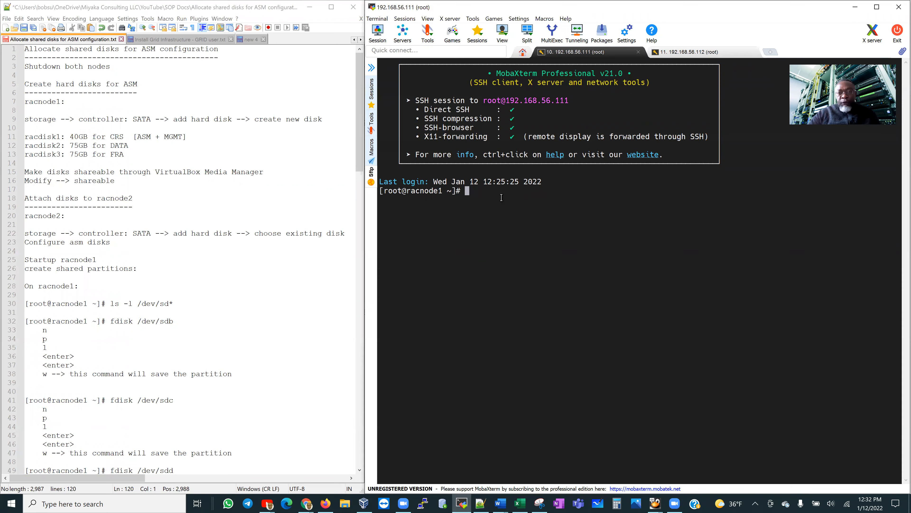
type("init ")
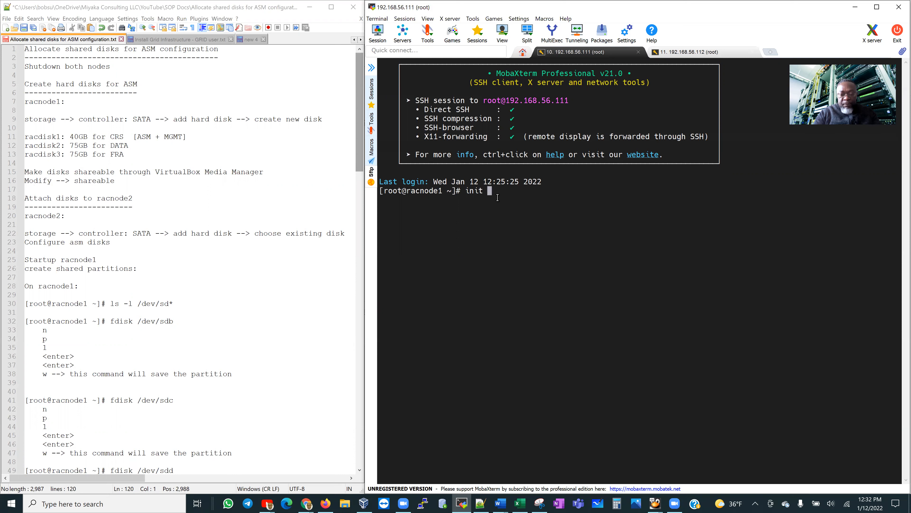
type("0")
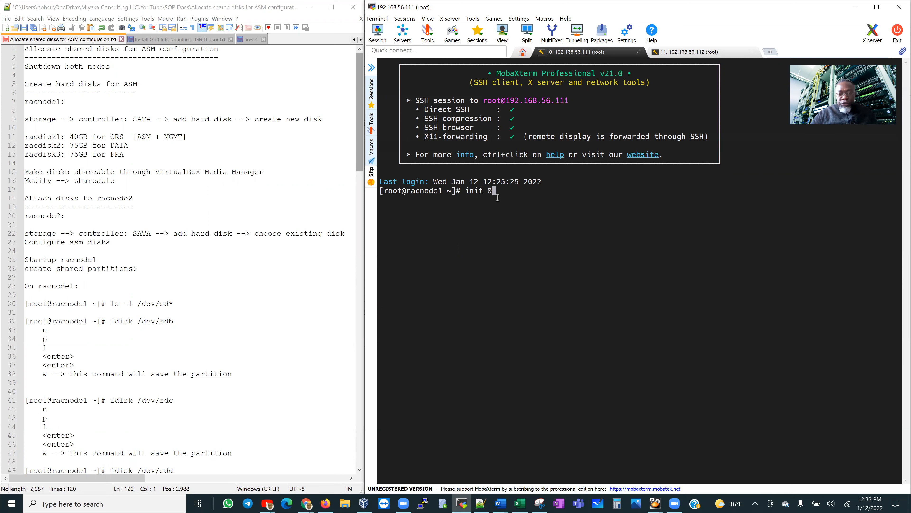
key("Return")
Shut down racnode2 from its own SSH session with init 0
left_click(689, 52)
type("init 0")
key("Return")
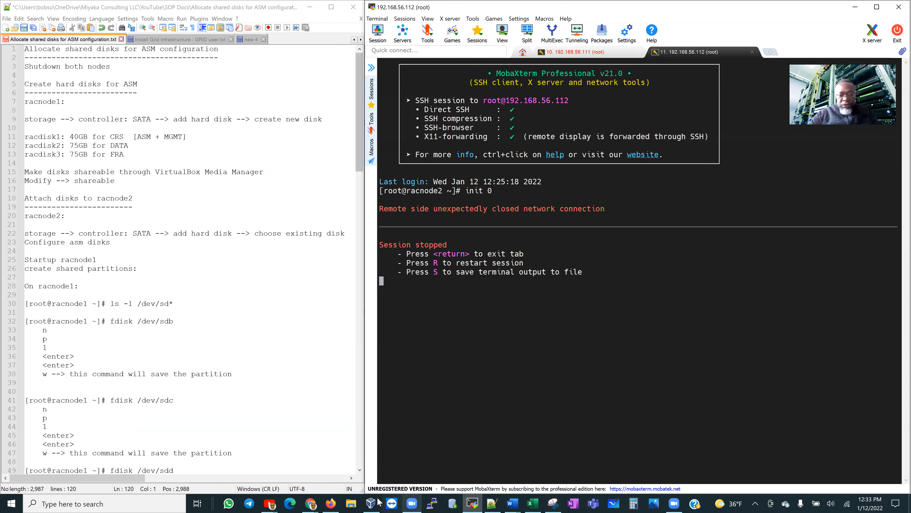
Switch to VirtualBox and open the Virtual Media Manager to review the existing hard disks
left_click(369, 502)
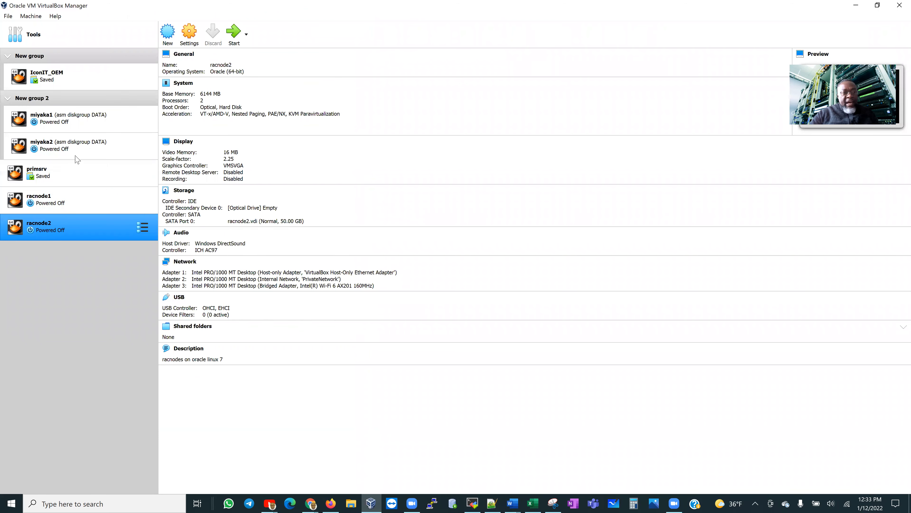
left_click(8, 16)
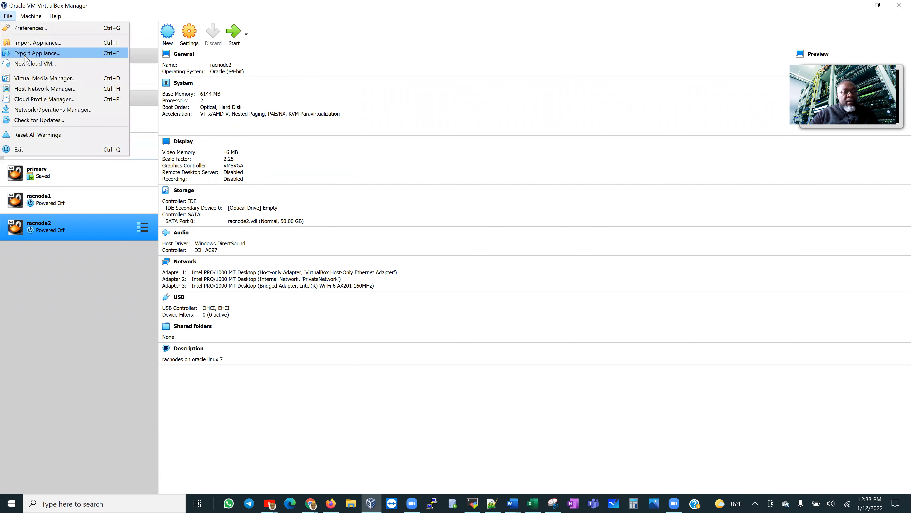
left_click(35, 82)
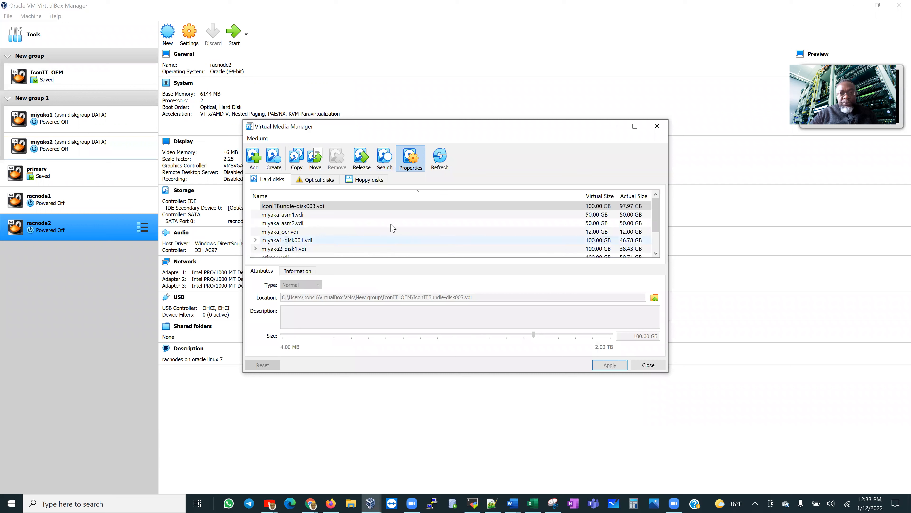
scroll(404, 244, "down", 1)
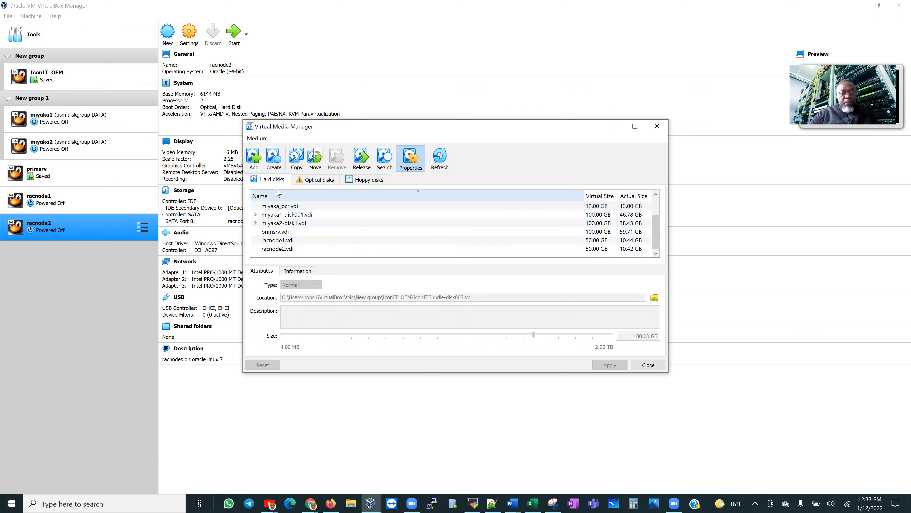
scroll(278, 194, "up", 1)
Start a new virtual hard disk with the VHD file type and fixed-size storage
left_click(273, 158)
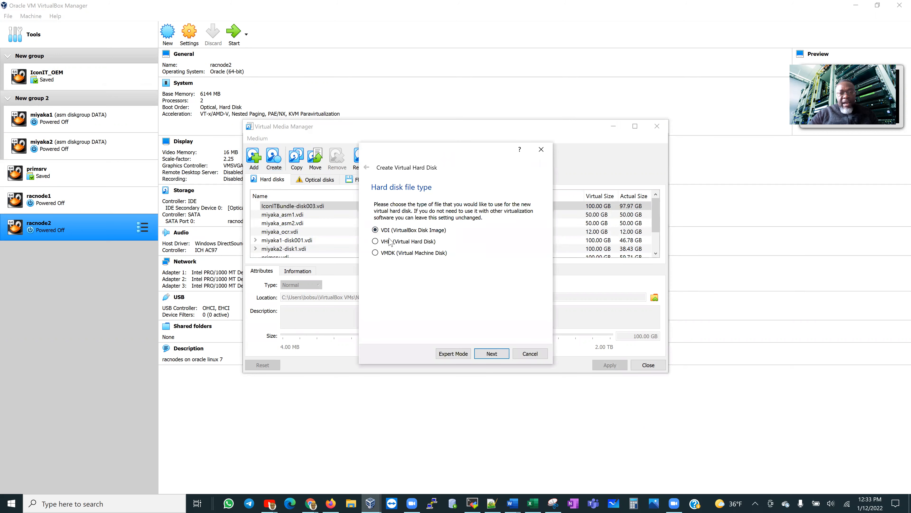
left_click(388, 243)
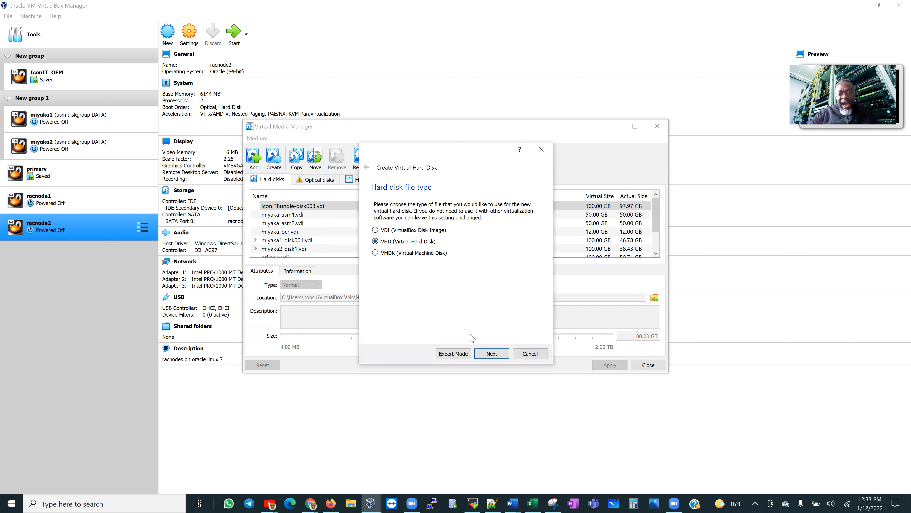
left_click(491, 354)
left_click(403, 289)
left_click(491, 354)
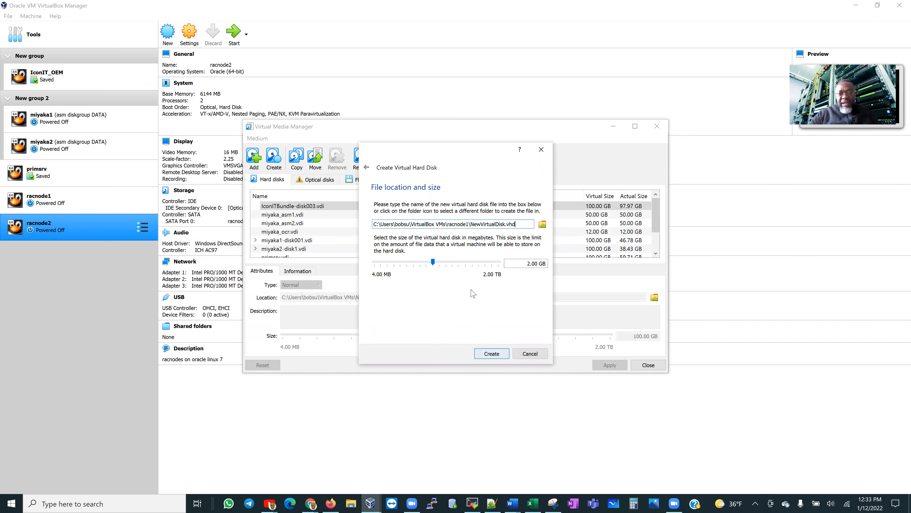
Replace the default file name of the new disk with asmdisk1, keeping it in the racnode1 folder
left_click(516, 223)
key("BackSpace")
key("BackSpace")
key("BackSpace")
key("BackSpace")
key("BackSpace")
key("BackSpace")
key("BackSpace")
key("BackSpace")
key("BackSpace")
key("BackSpace")
key("BackSpace")
key("BackSpace")
key("BackSpace")
key("BackSpace")
key("BackSpace")
key("BackSpace")
key("BackSpace")
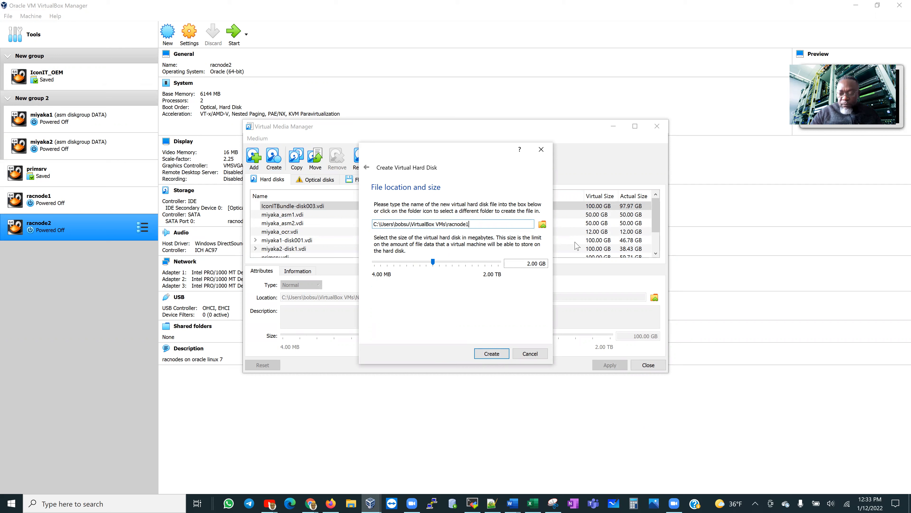
type("asmdisk1")
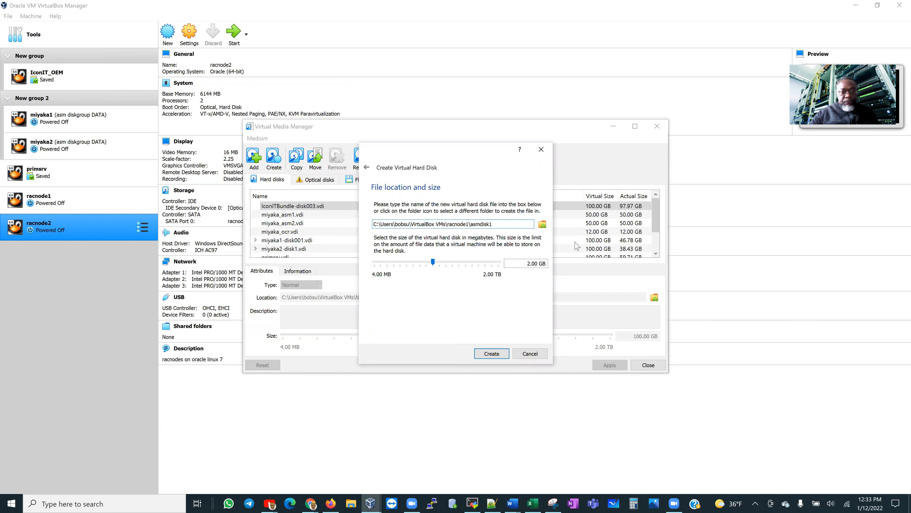
Set the size of asmdisk1 to 45 GB and create the disk
left_click(533, 263)
key("BackSpace")
key("BackSpace")
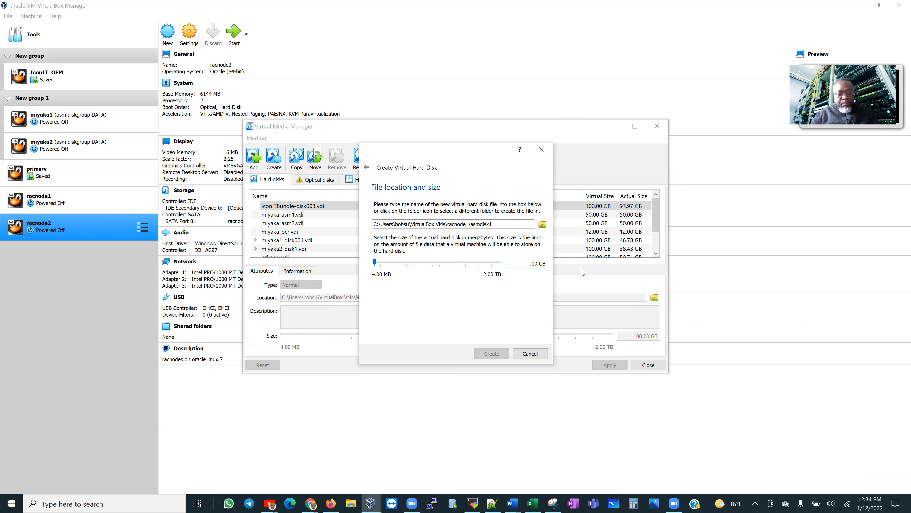
type("45")
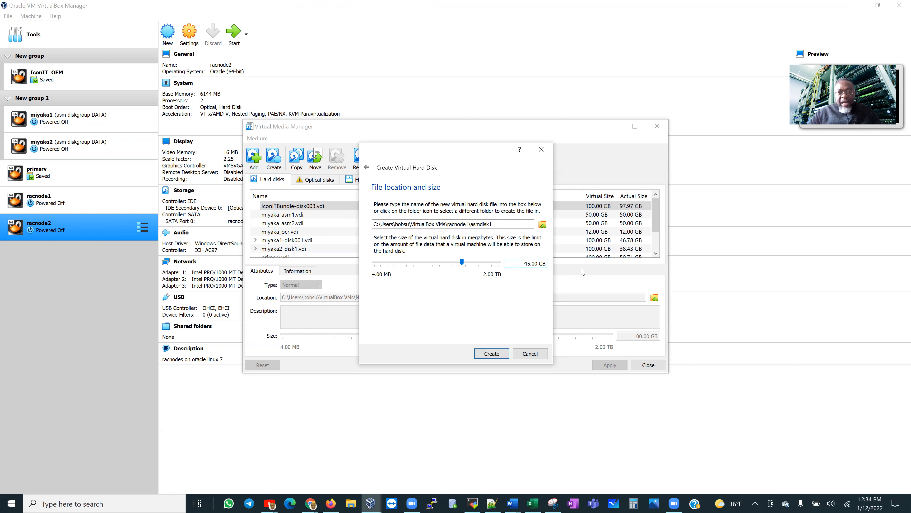
left_click(492, 354)
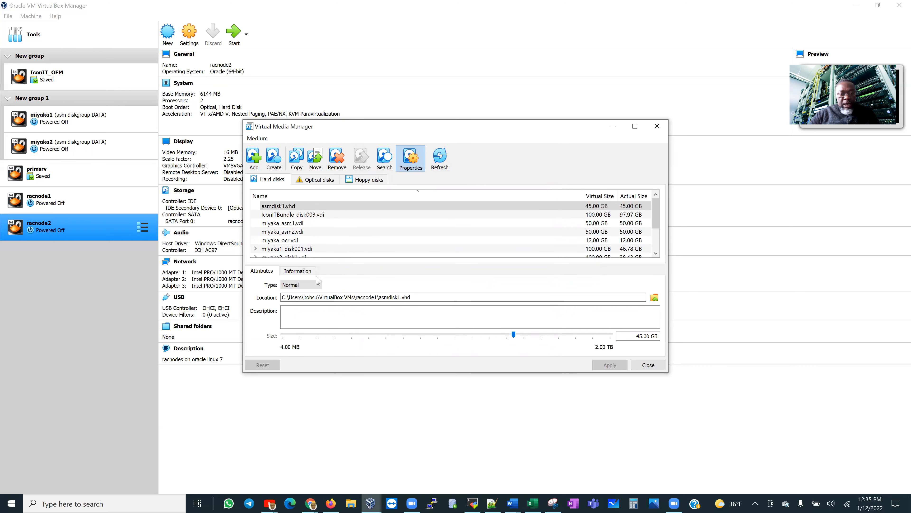
Change the type of asmdisk1.vhd to Shareable and apply the change
left_click(416, 296)
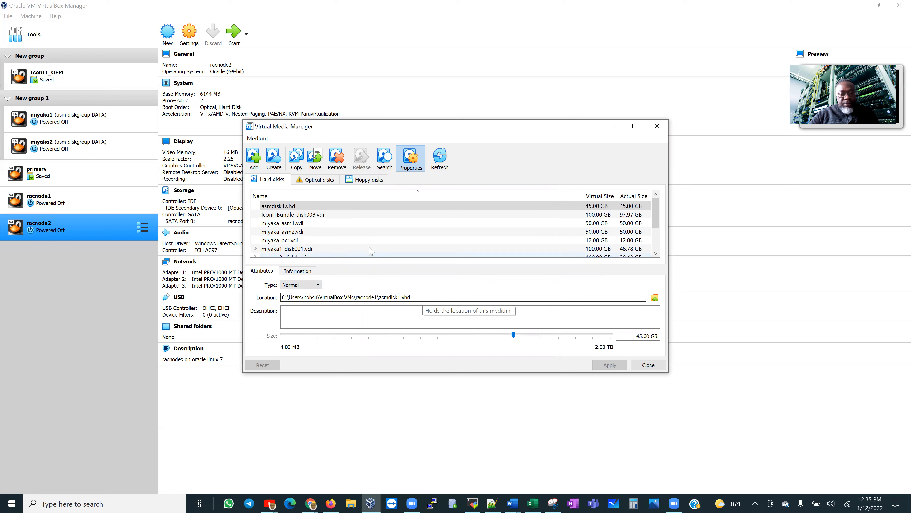
left_click(301, 284)
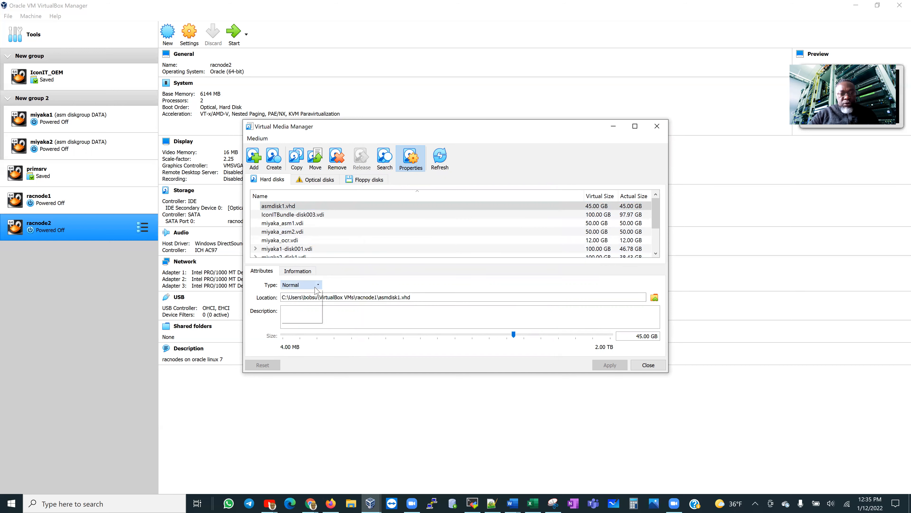
left_click(300, 313)
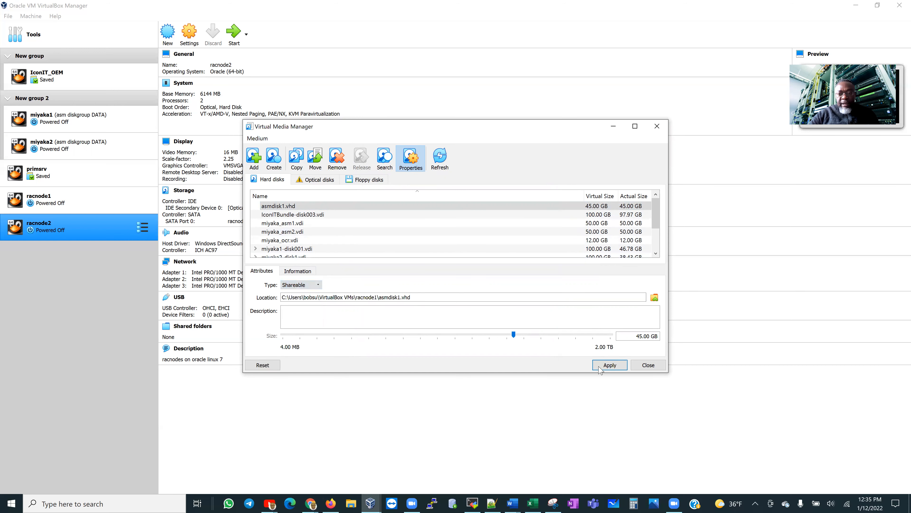
left_click(606, 365)
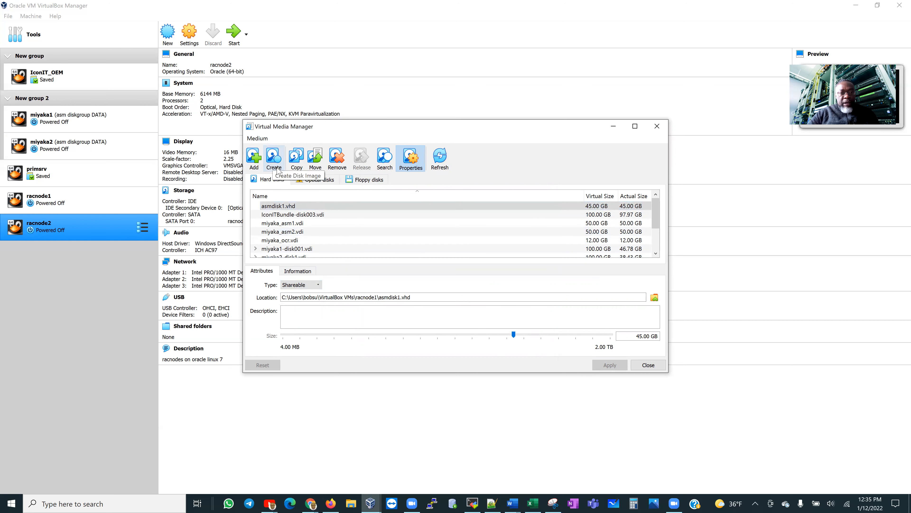
Create a second fixed-size VHD disk named asmdisk2 in the racnode1 folder with a size of 75 GB
left_click(274, 158)
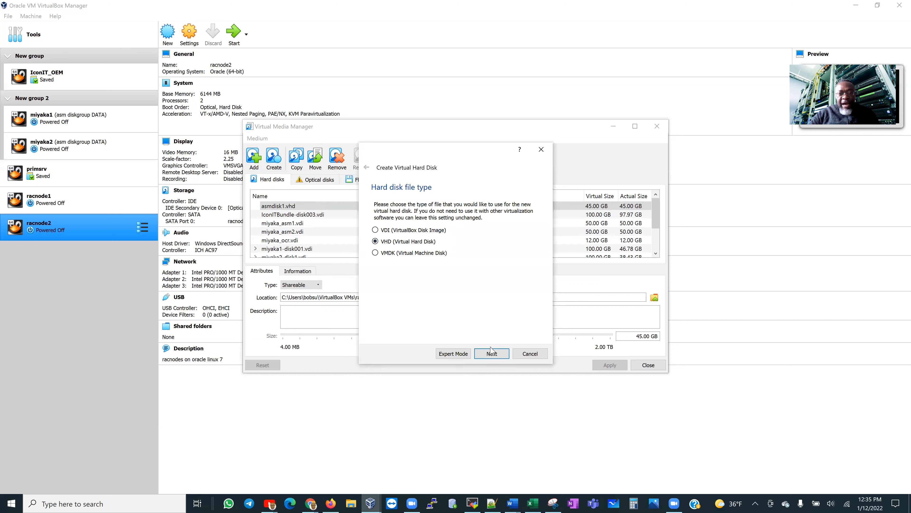
left_click(492, 353)
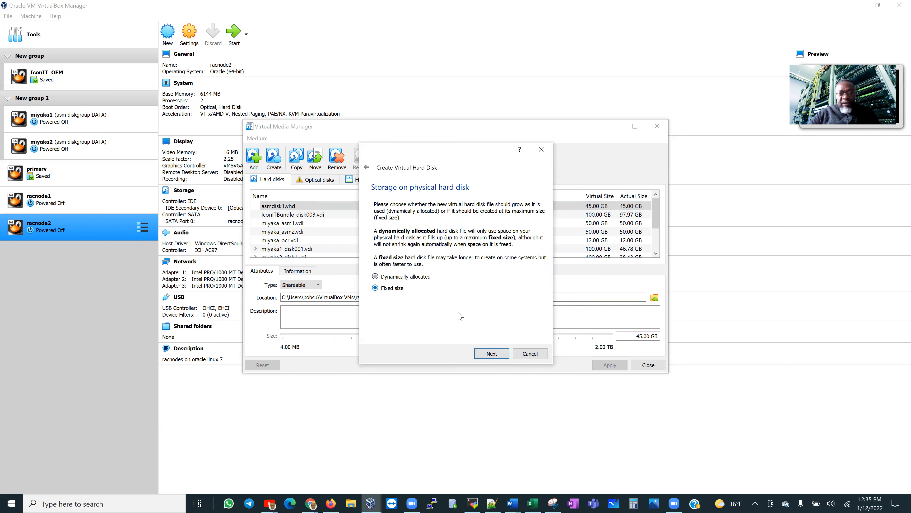
left_click(492, 354)
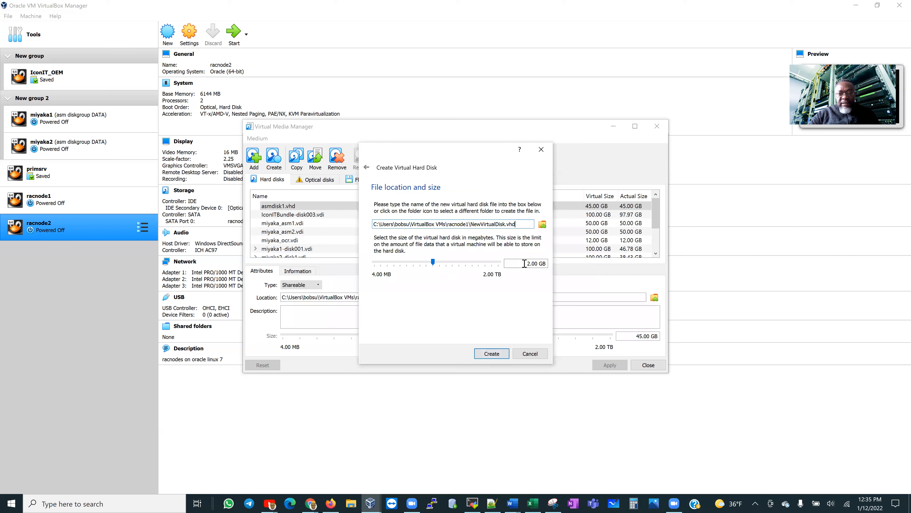
key("BackSpace")
type("75")
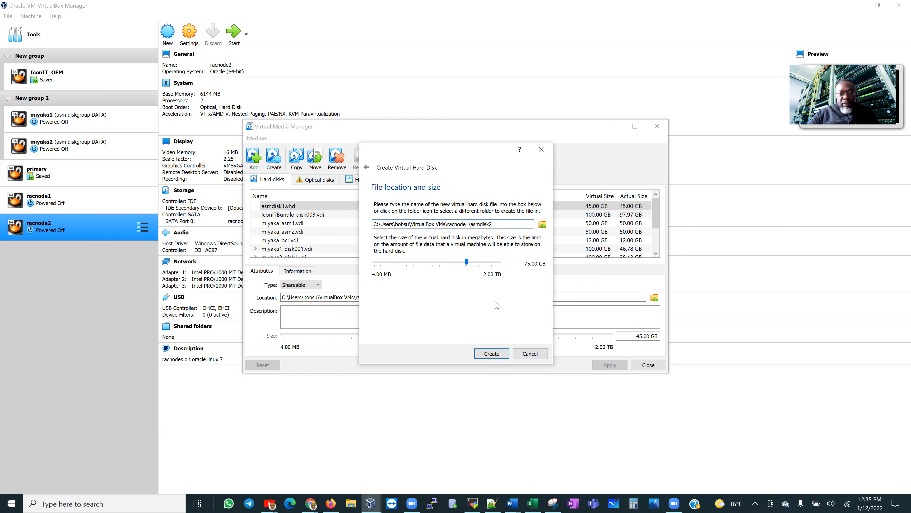
left_click(489, 354)
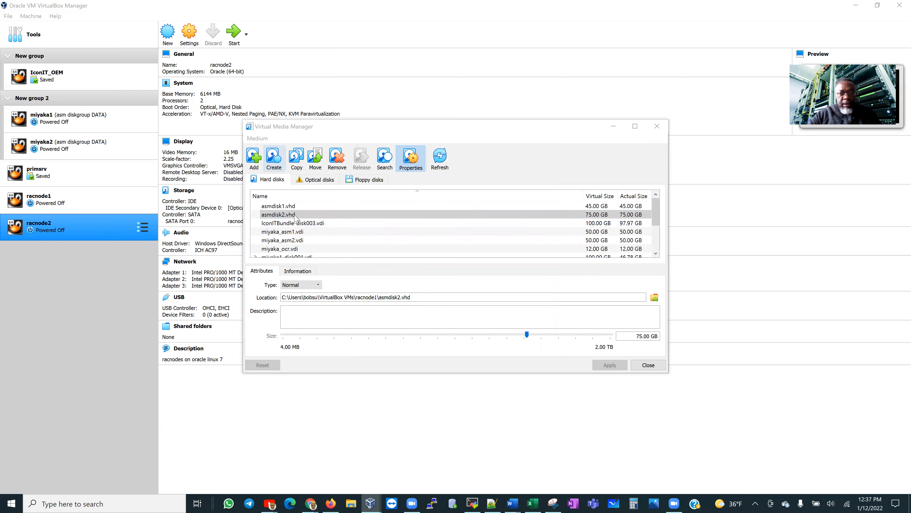
Change the type of asmdisk2.vhd to Shareable and apply the change
left_click(309, 286)
left_click(301, 312)
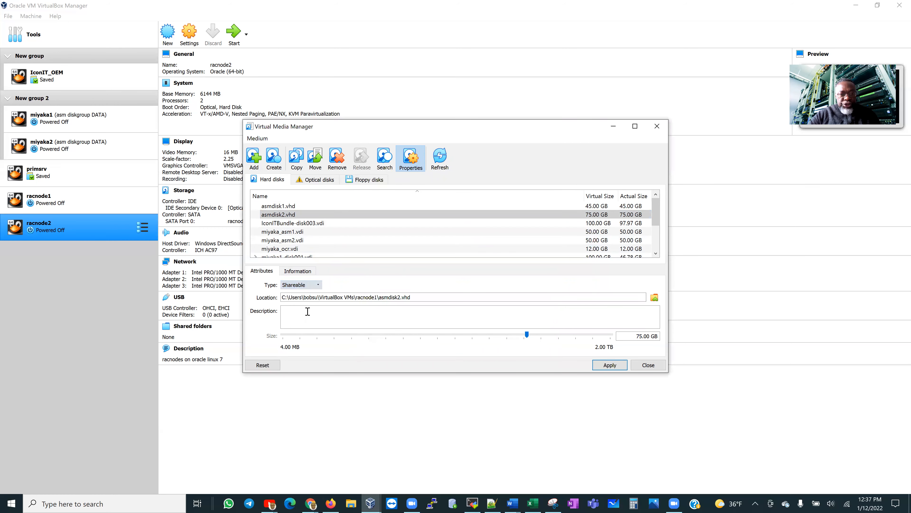
left_click(604, 366)
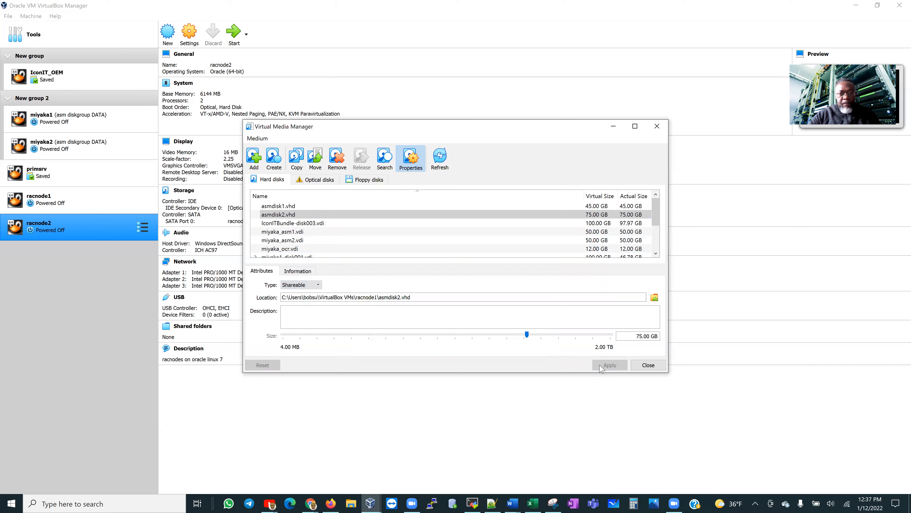
Create a third fixed-size VHD disk named asmdisk3 in the racnode1 folder with a size of 75 GB
left_click(272, 158)
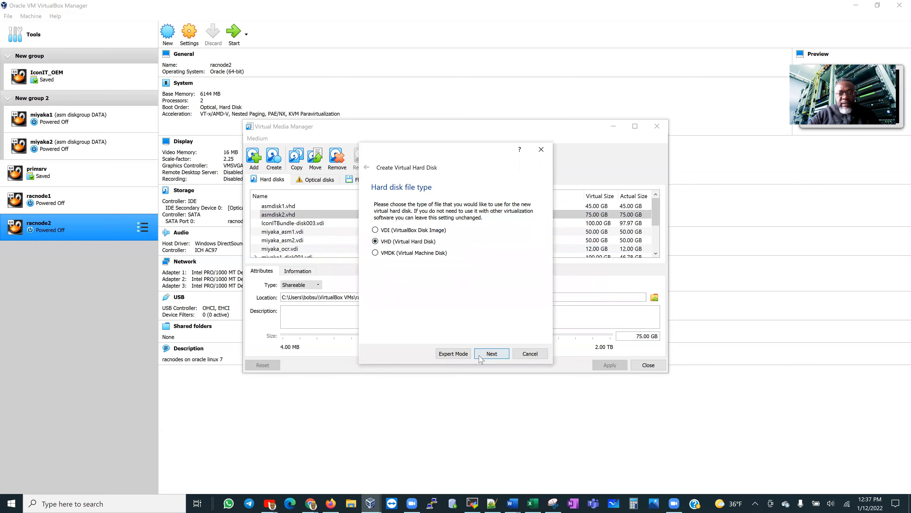
left_click(487, 355)
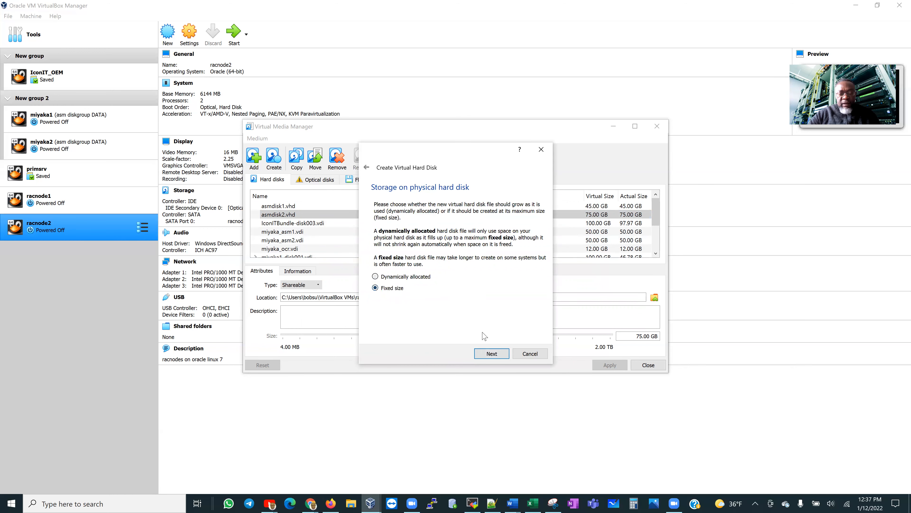
left_click(491, 353)
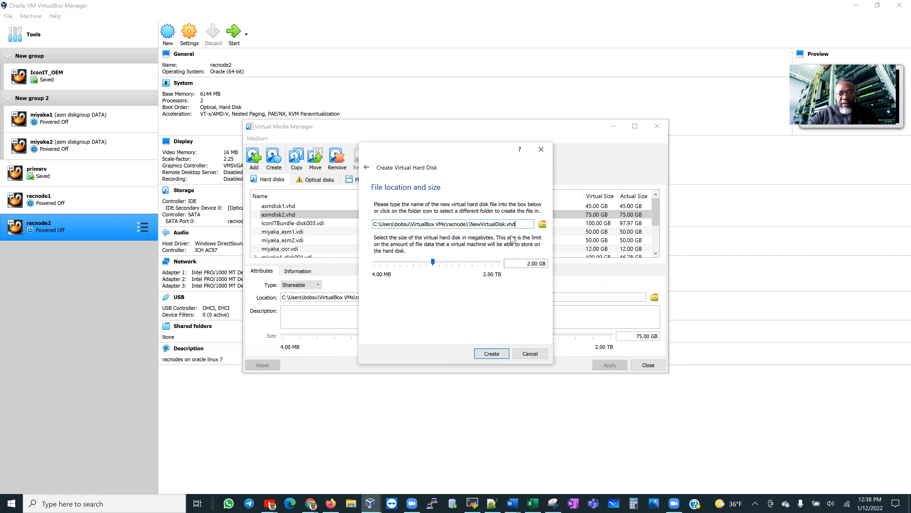
key("BackSpace")
key("BackSpace")
key("BackSpace")
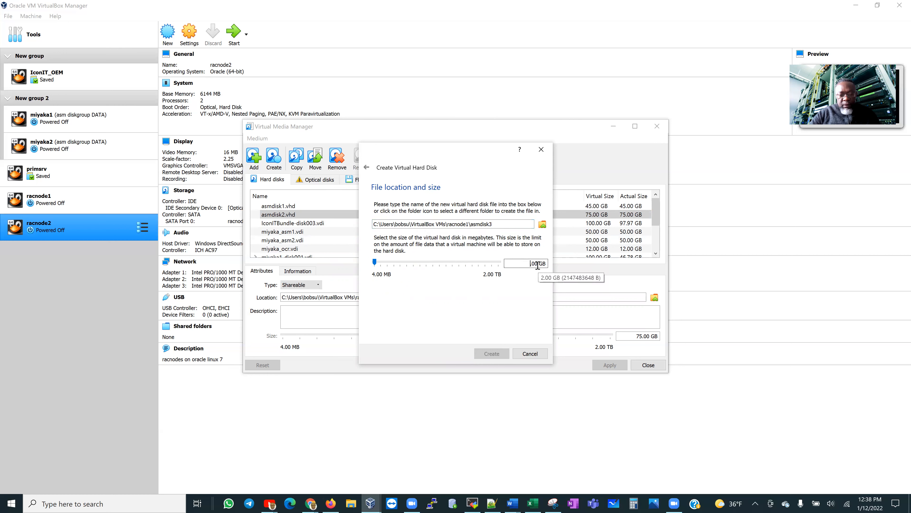
key("BackSpace")
type("75")
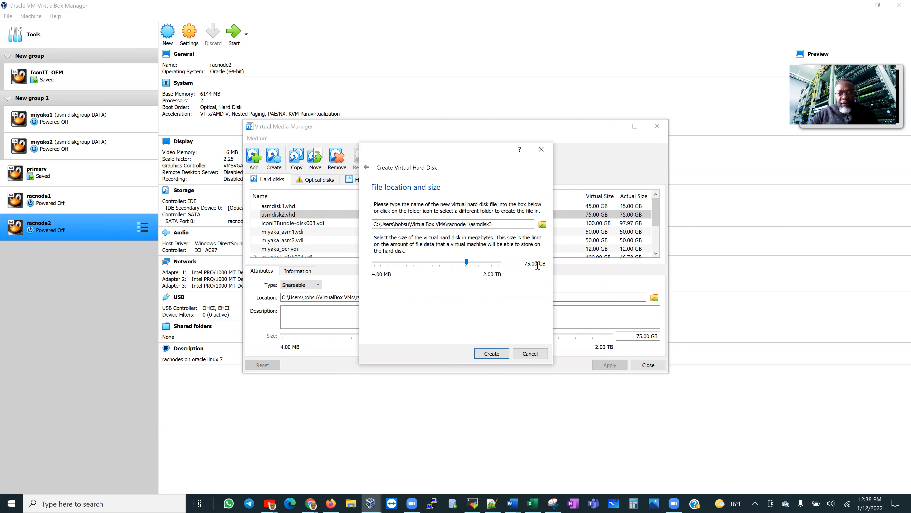
left_click(493, 354)
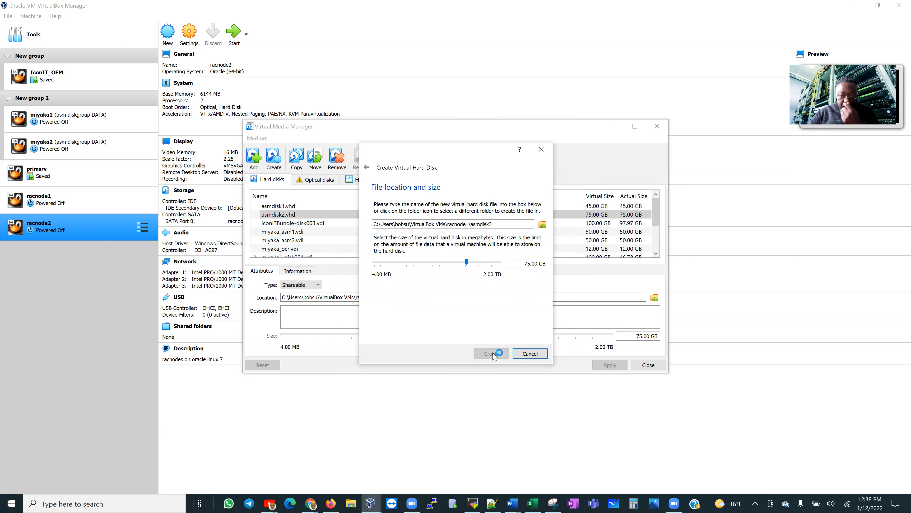